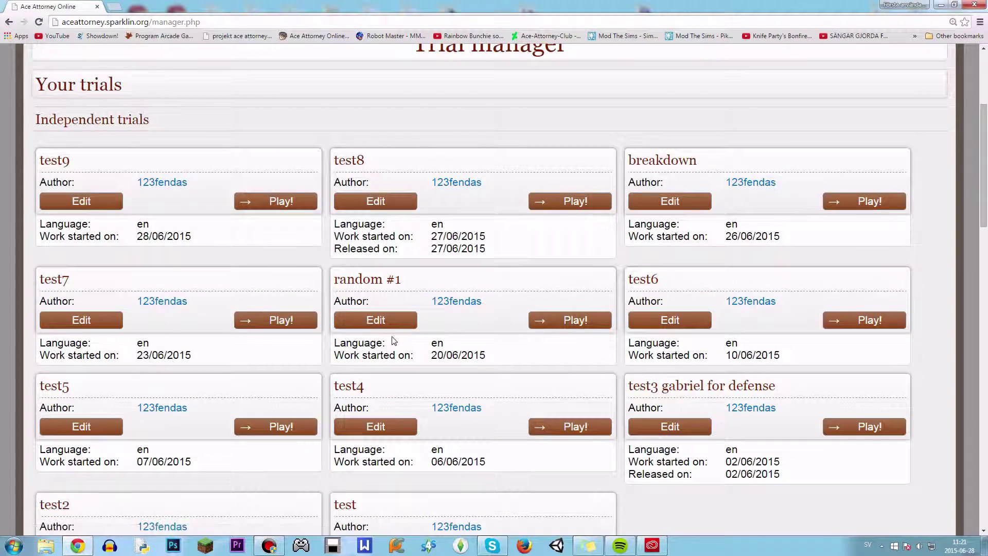
- Scroll the Trial manager page down to the 'Create a new trial' form
scroll(258, 366, "up", 5)
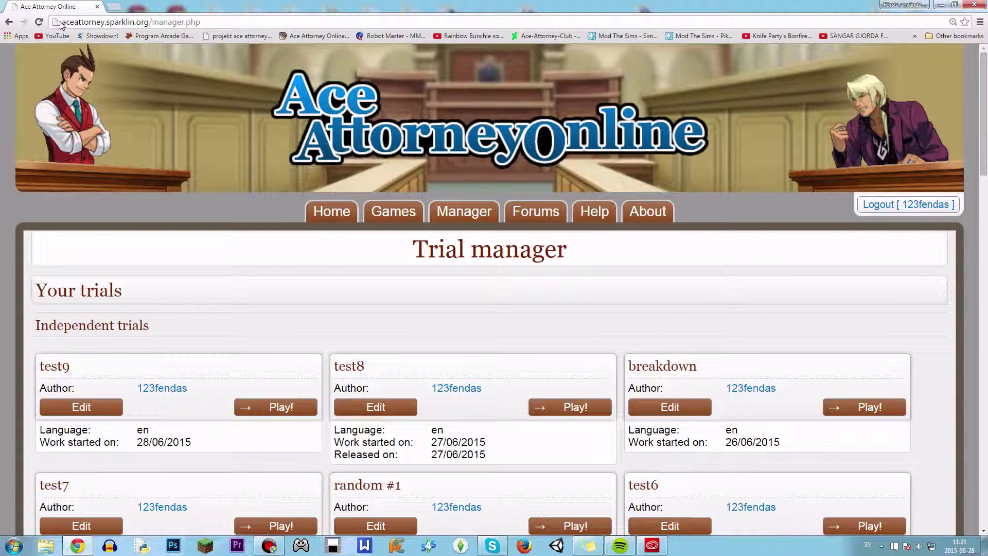
scroll(422, 363, "down", 20)
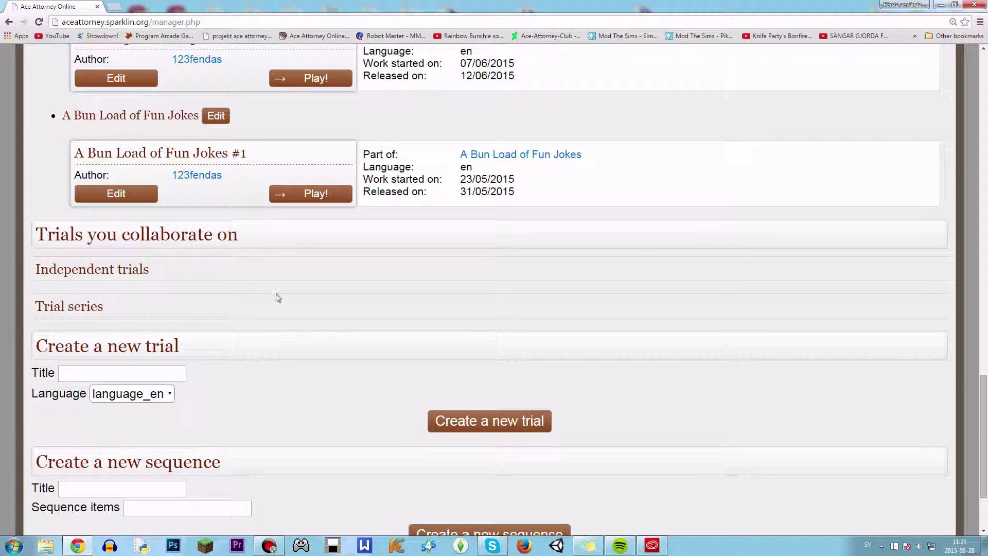
- Create a new trial titled 'aao tutorial #1' and open its management page
left_click(122, 374)
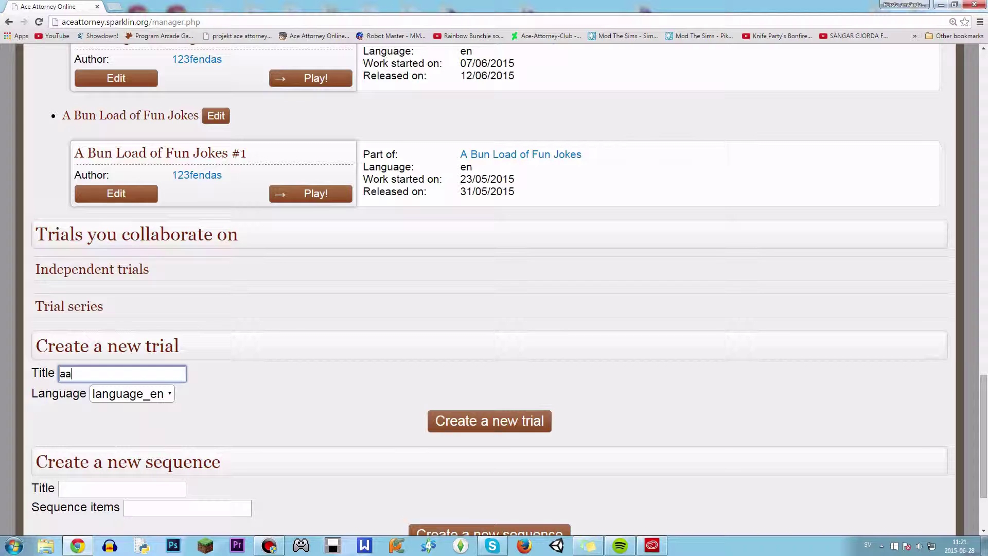
type("aao tutorial #1")
left_click(486, 423)
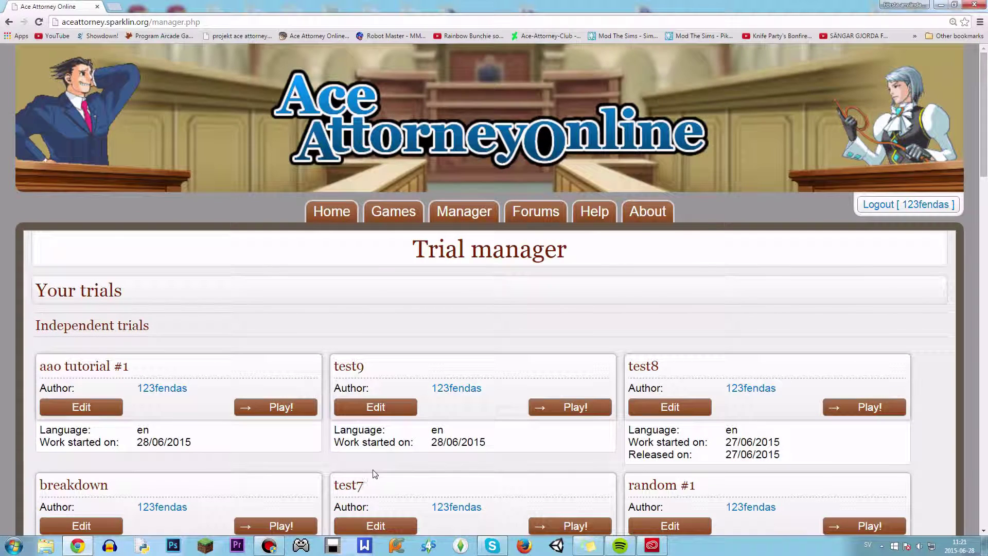
scroll(350, 403, "down", 3)
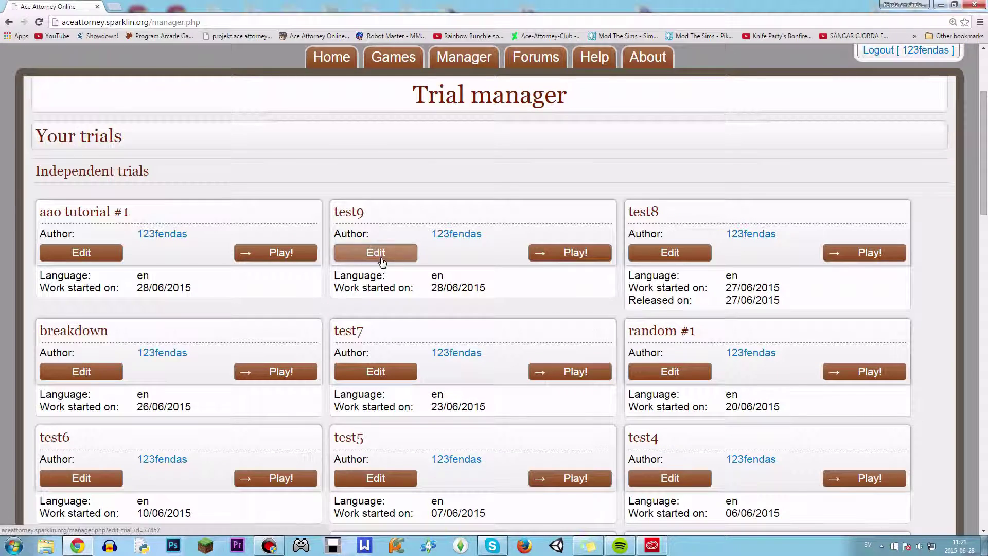
scroll(676, 237, "down", 2)
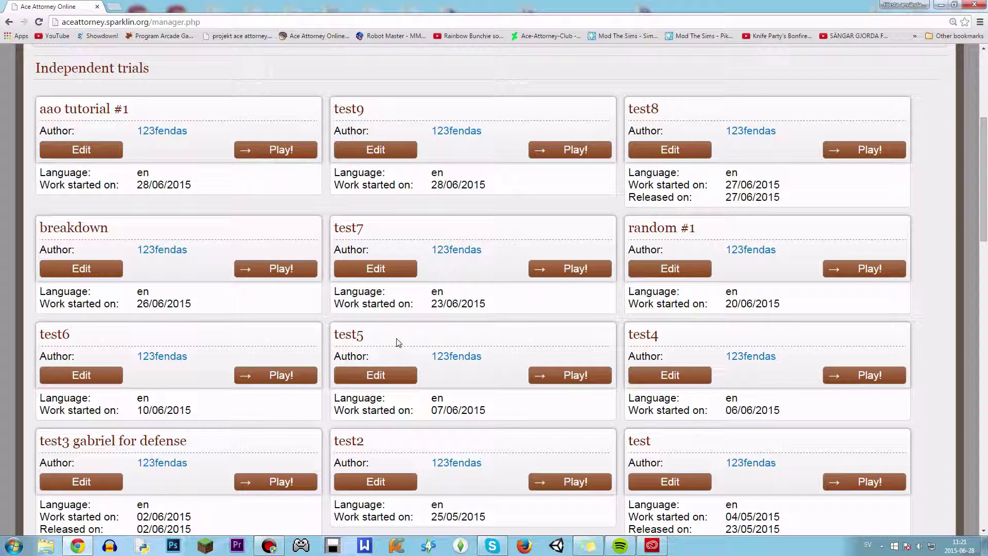
left_click(106, 153)
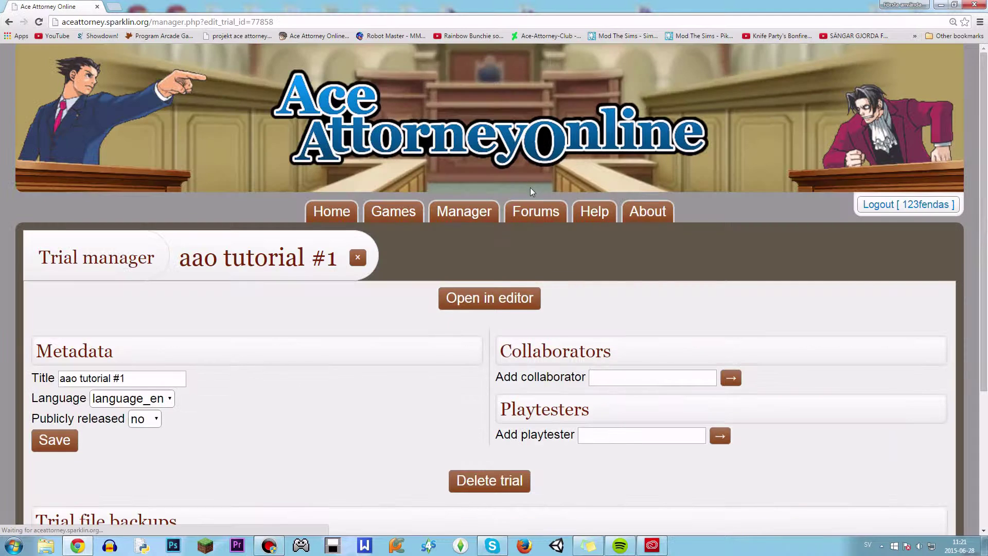
- Open the trial's storyboard in the editor and insert frame 1 with a wait of 1
left_click(496, 297)
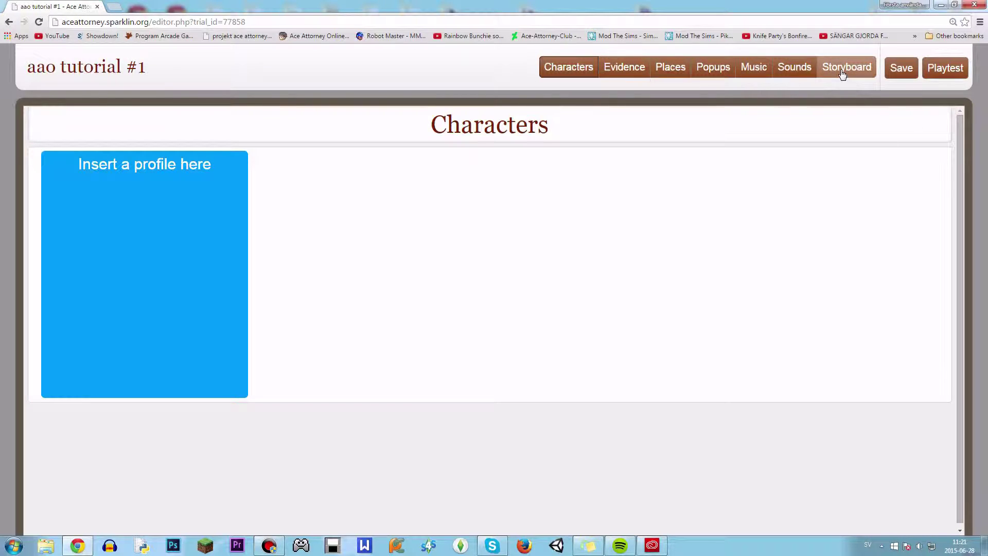
left_click(845, 65)
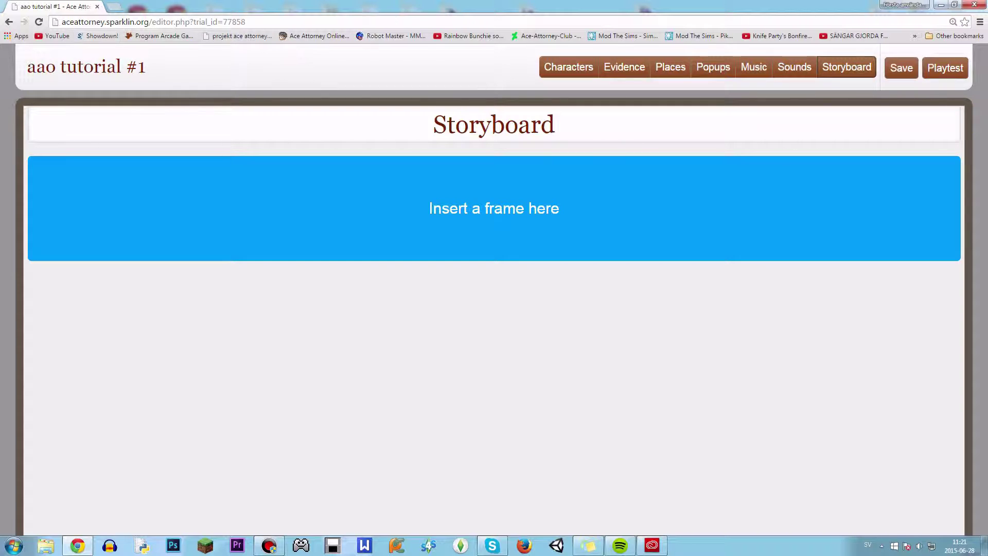
left_click(463, 196)
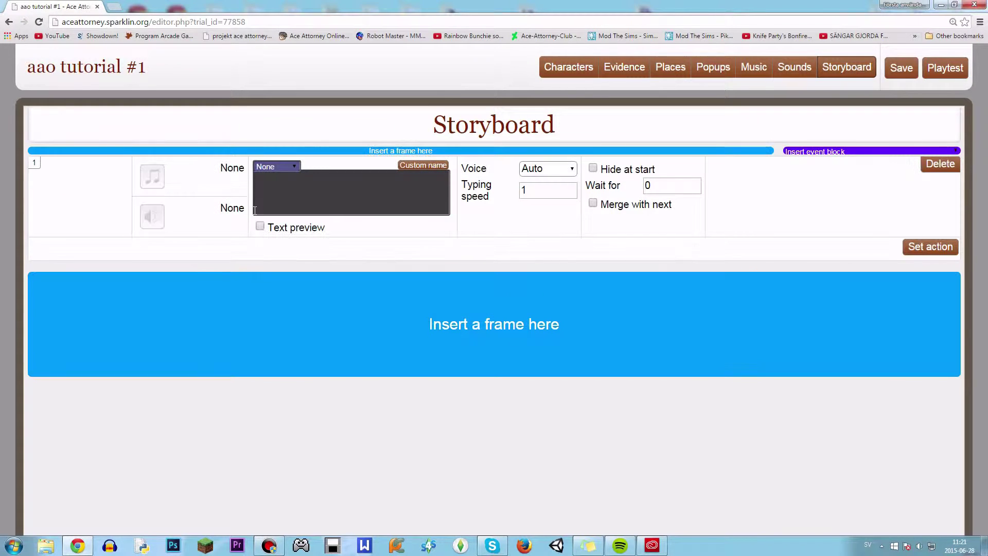
double_click(649, 186)
type("1")
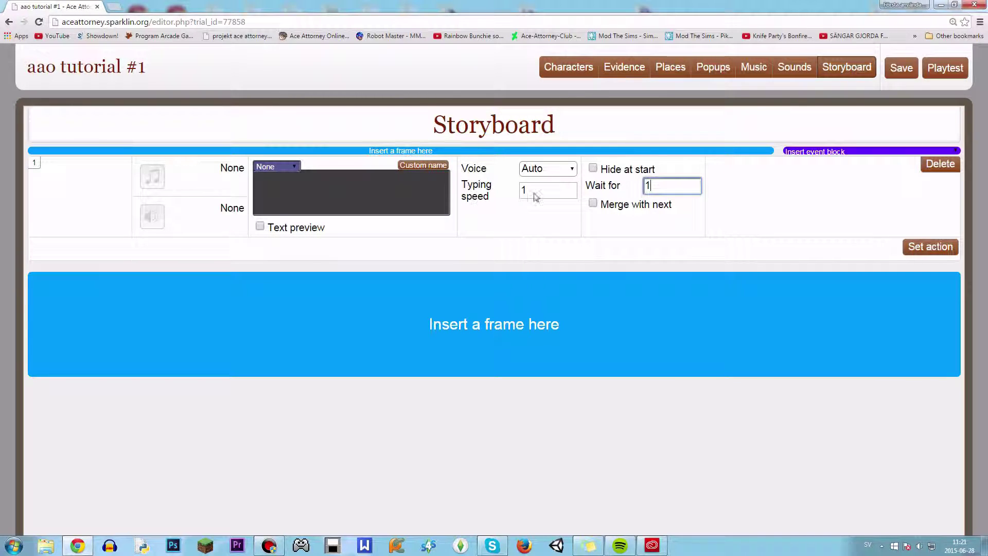
left_click(921, 248)
- Make frame 1's action define the variable test with value 1
left_click(713, 290)
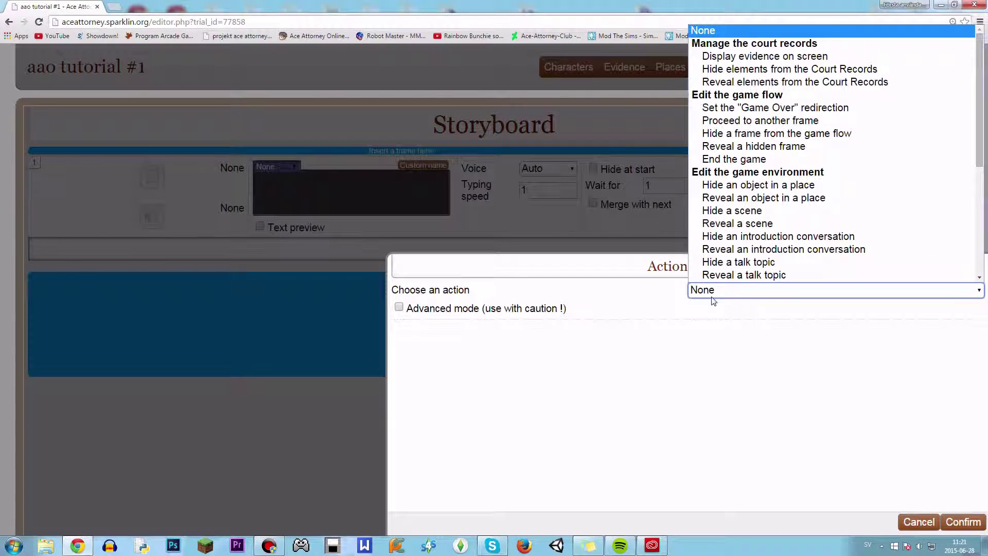
left_click(919, 522)
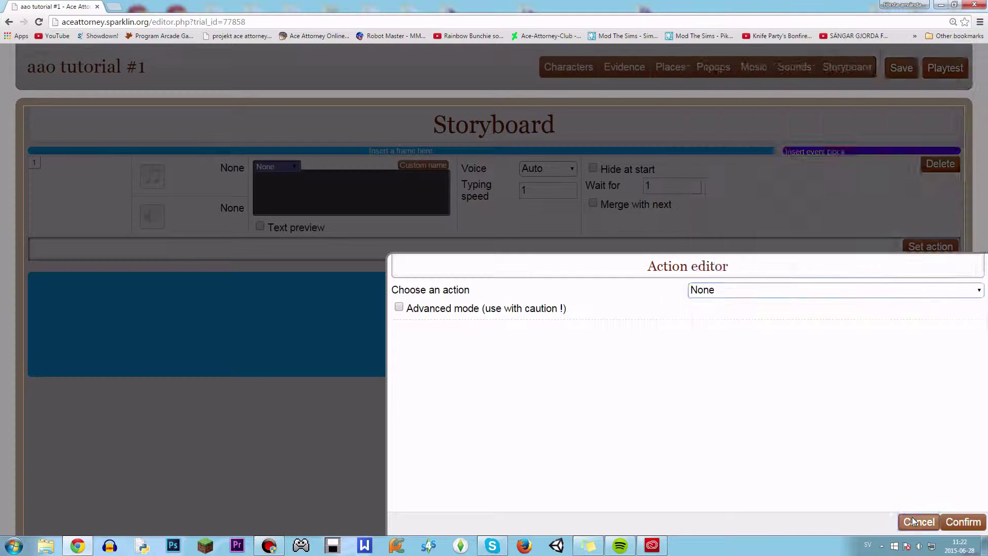
left_click(919, 522)
left_click(918, 246)
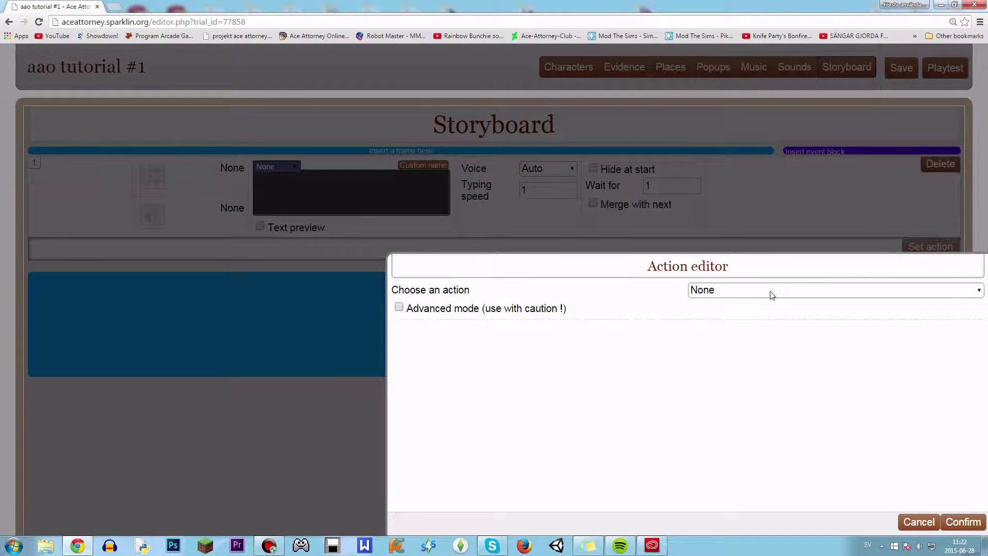
left_click(758, 291)
scroll(770, 253, "down", 5)
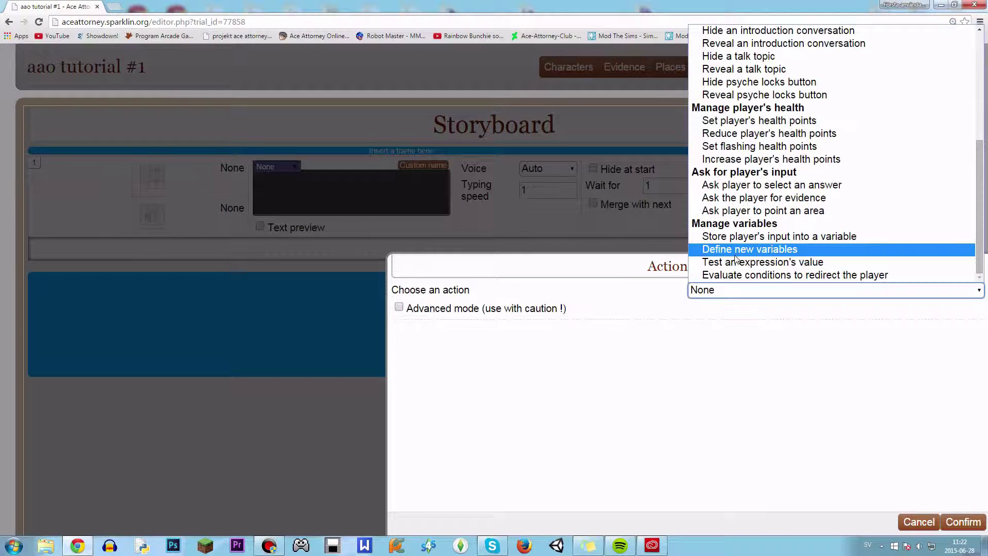
left_click(737, 250)
left_click(814, 367)
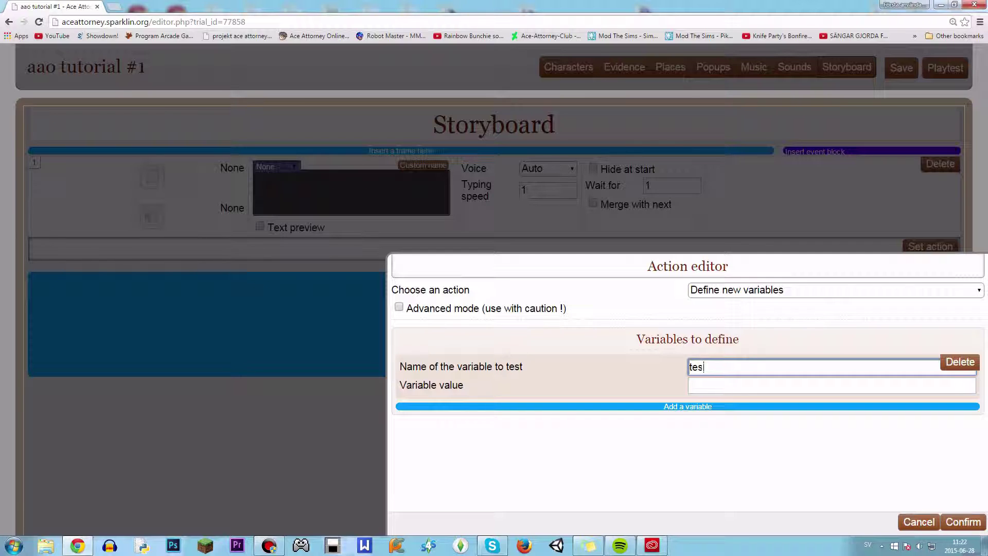
left_click(832, 385)
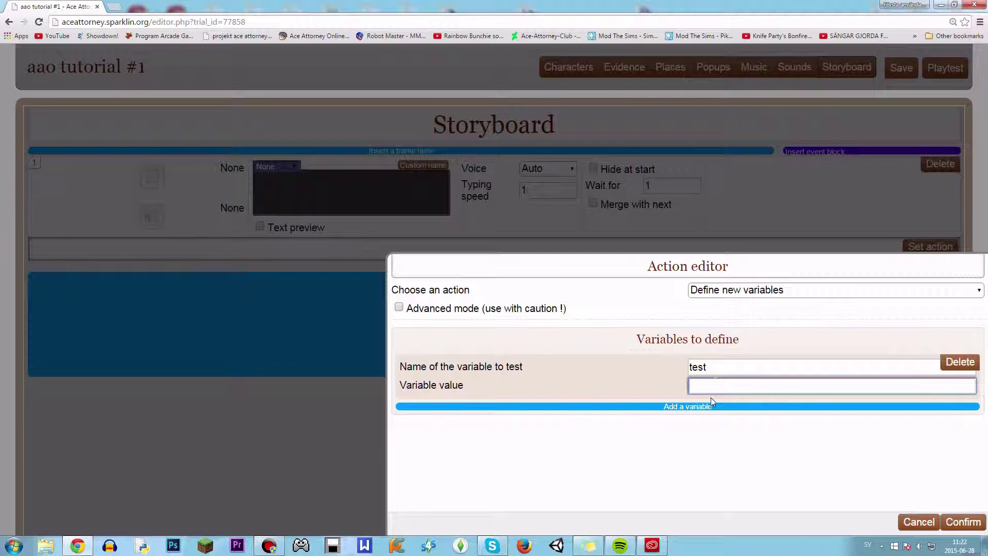
type("1")
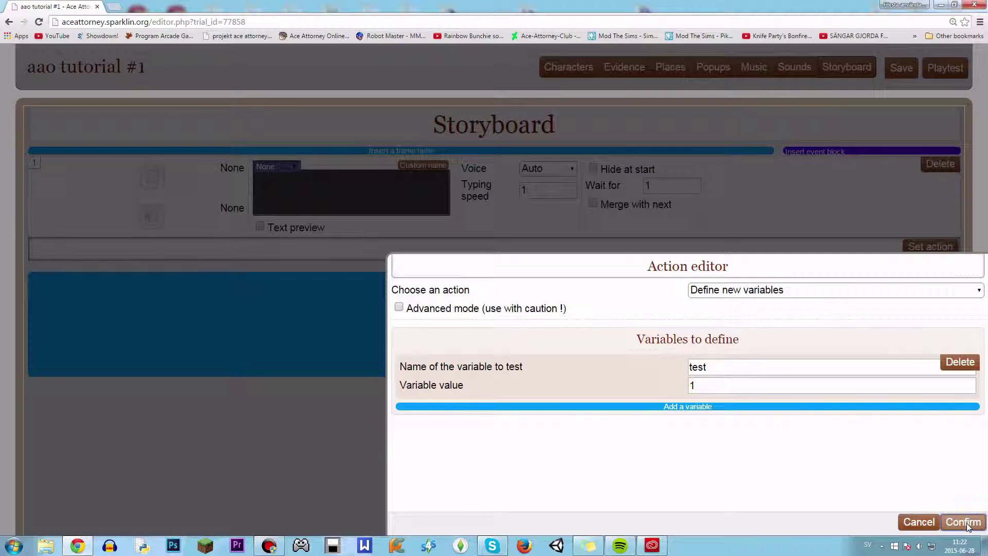
left_click(964, 522)
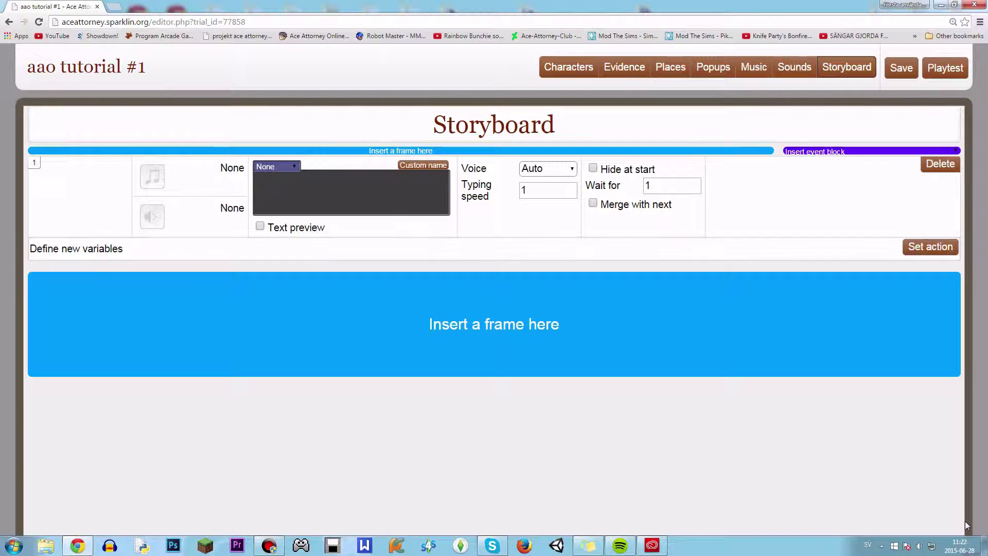
- Save the trial, accept the new save-format warning, and launch a playtest
left_click(901, 66)
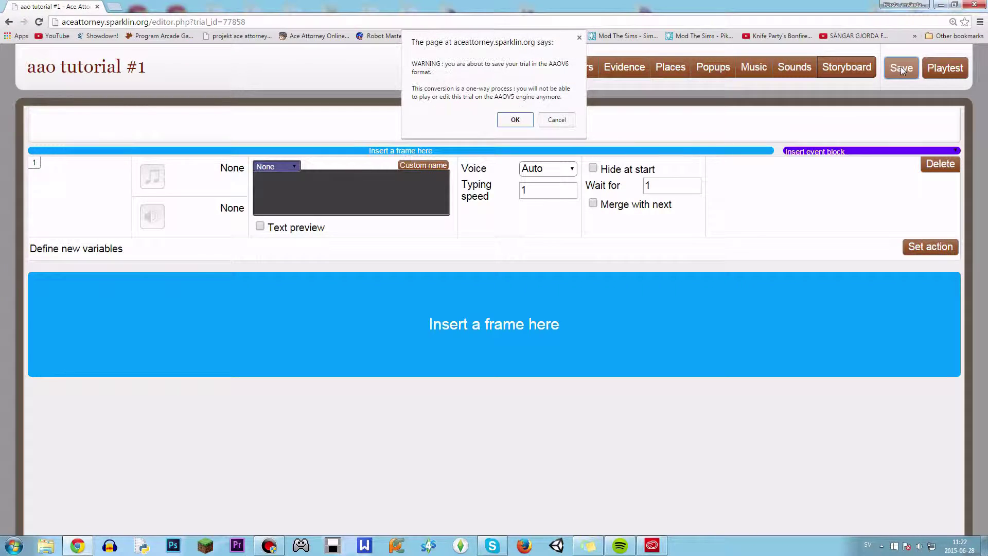
left_click(517, 120)
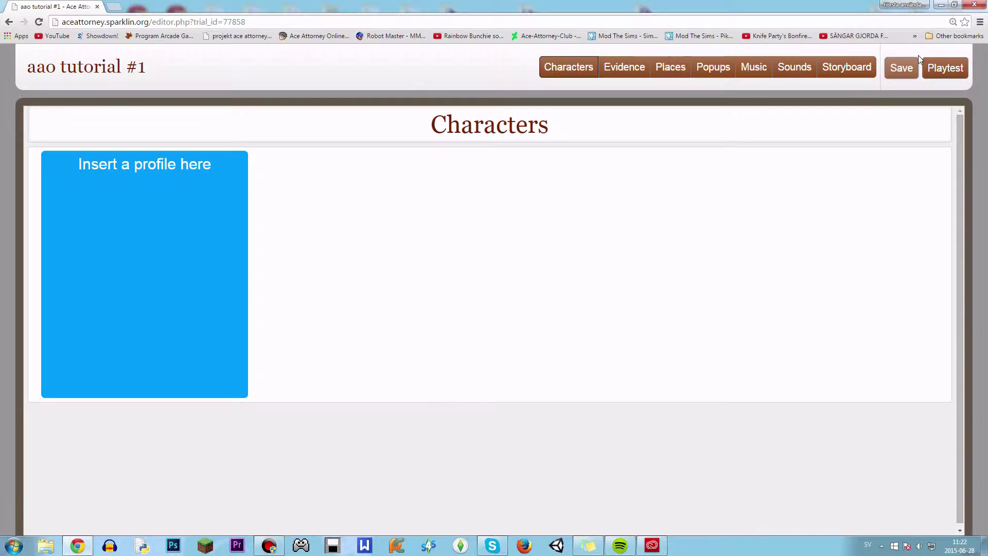
left_click(946, 73)
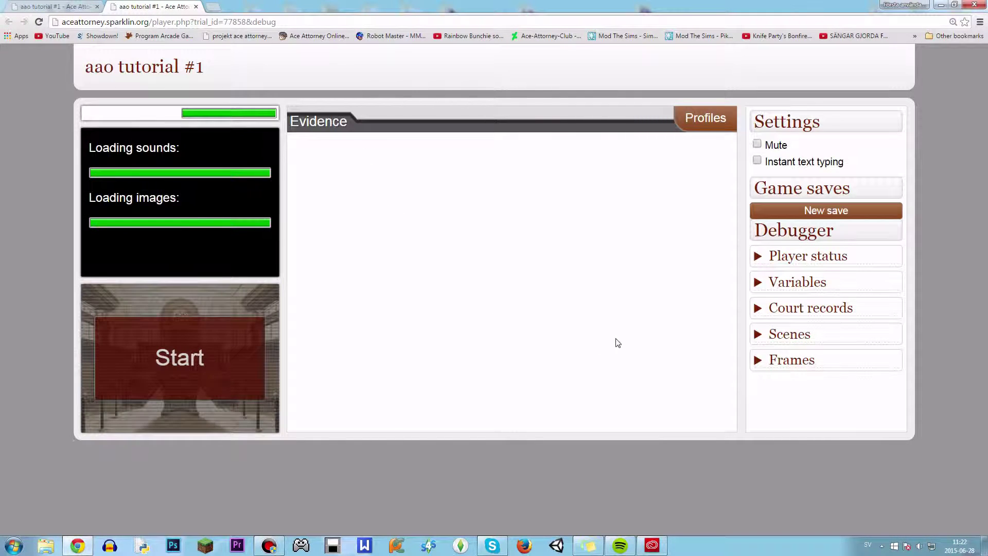
- Play the trial to The End and confirm in the debugger that test equals 1
left_click(213, 356)
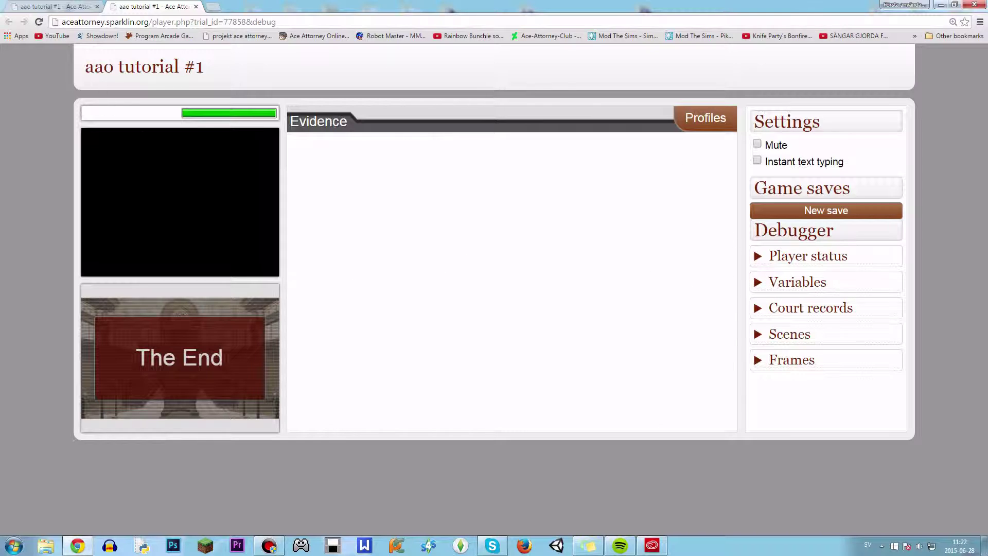
left_click(788, 284)
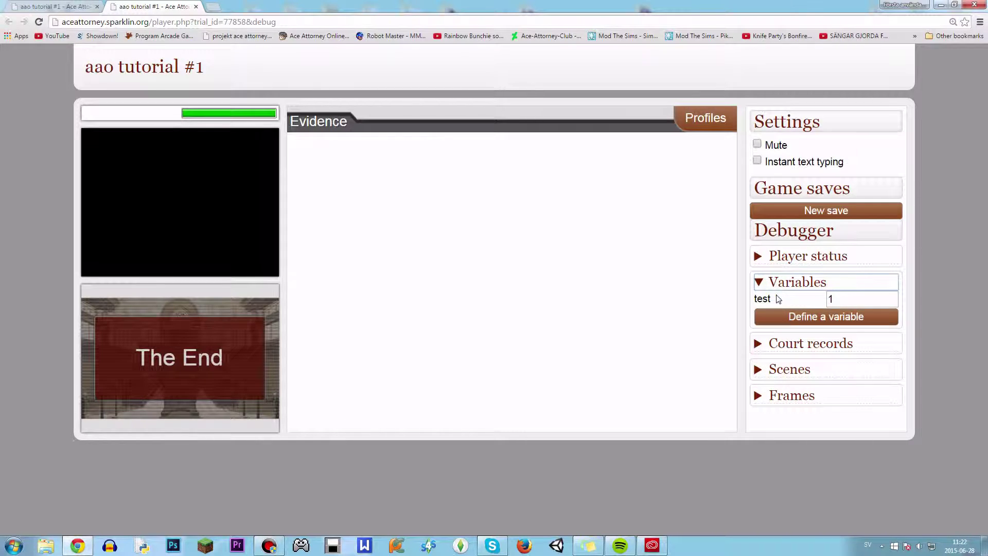
key("Tab")
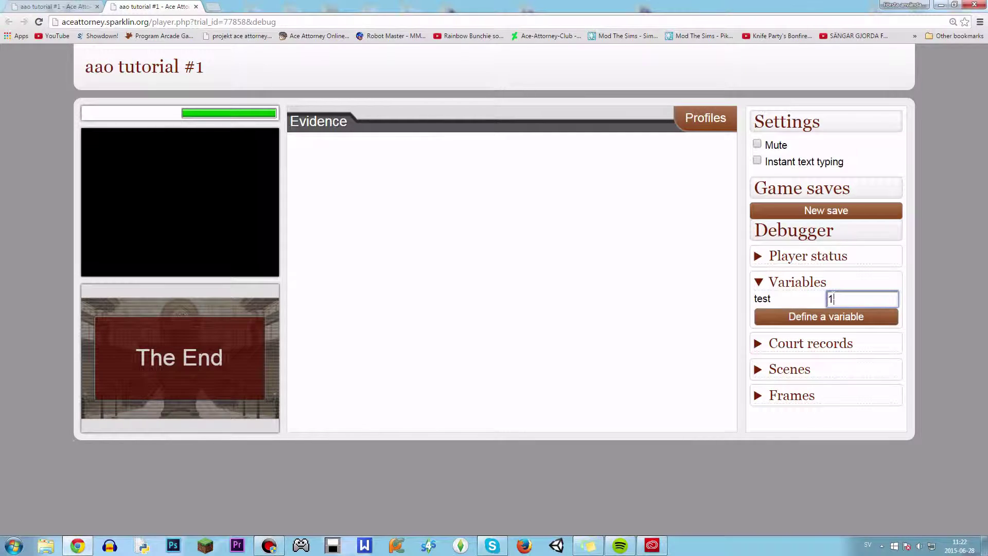
double_click(264, 21)
left_click(435, 219)
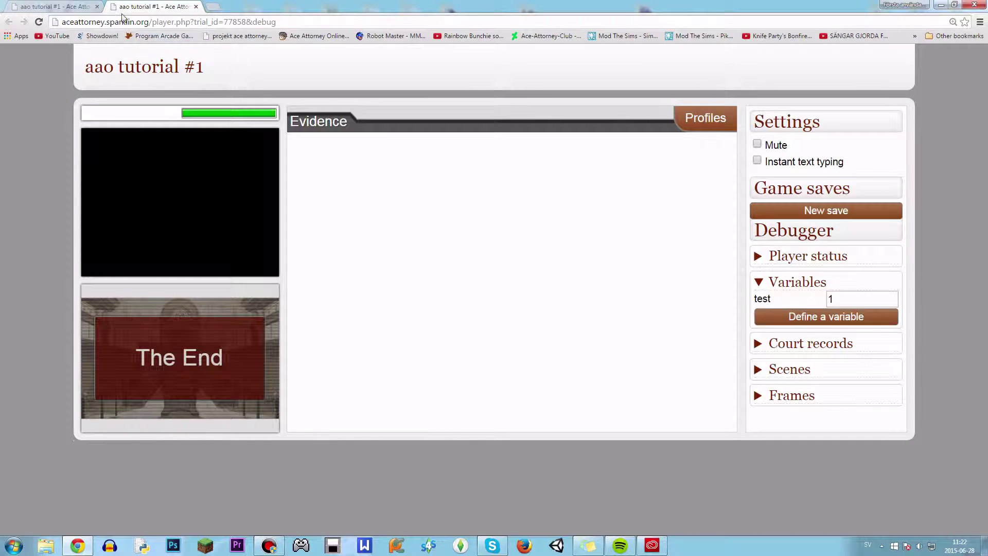
double_click(798, 282)
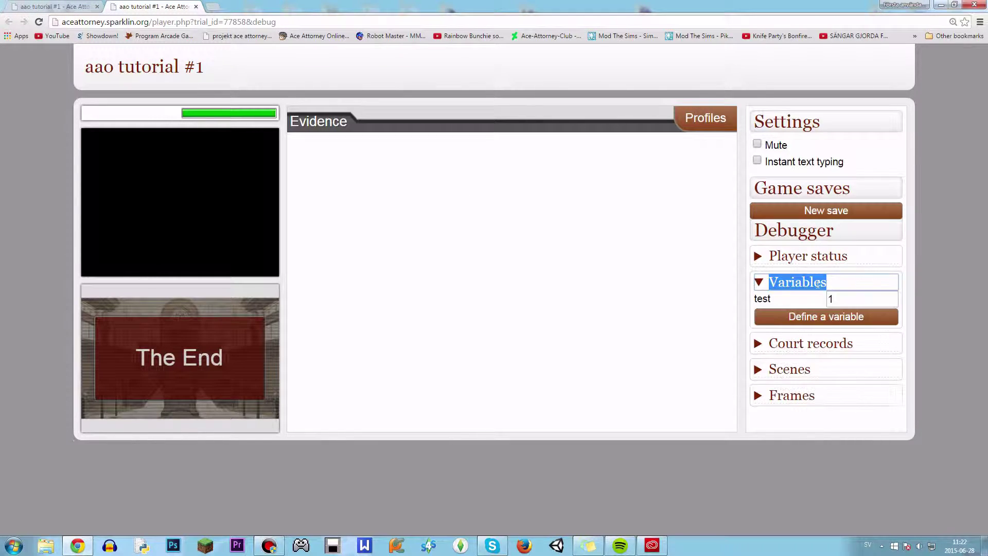
left_click(793, 282)
- Inspect the debugger's Player status, Court records and Frames sections
left_click(808, 256)
left_click(862, 272)
left_click(738, 283)
left_click(803, 256)
left_click(786, 309)
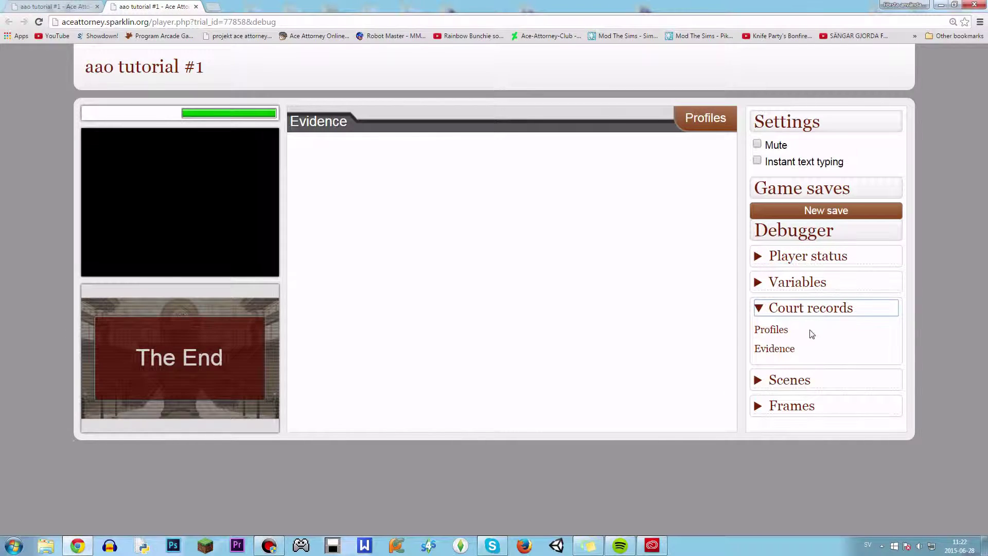
key("Return")
key("Tab")
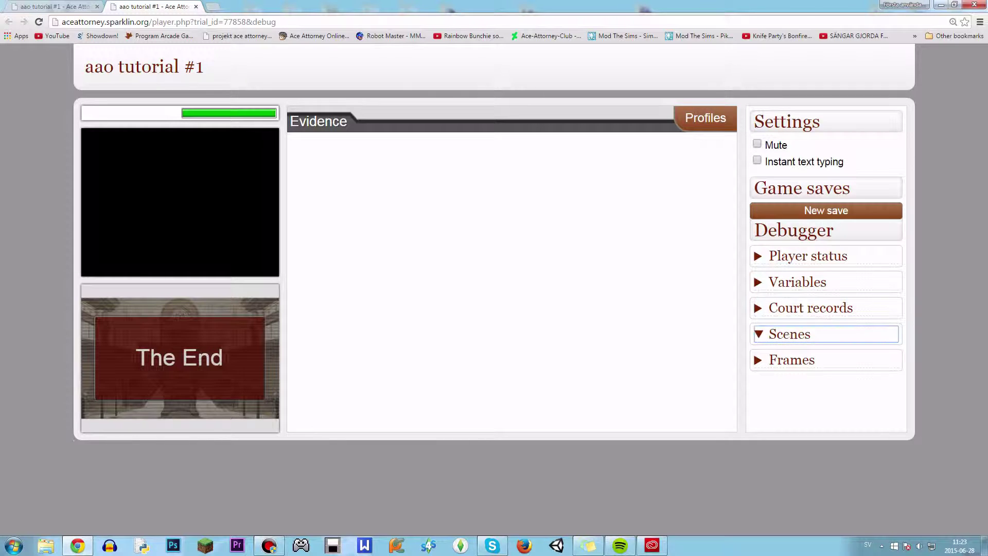
key("Tab")
key("Return")
key("Return")
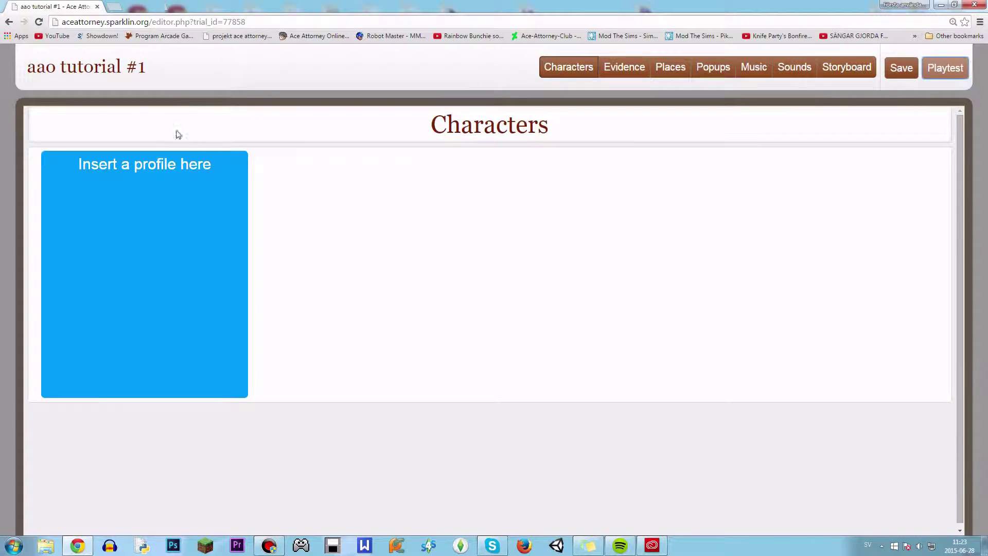
- Back in the storyboard, insert an Investigation scene block and delete the empty frame 1
left_click(196, 6)
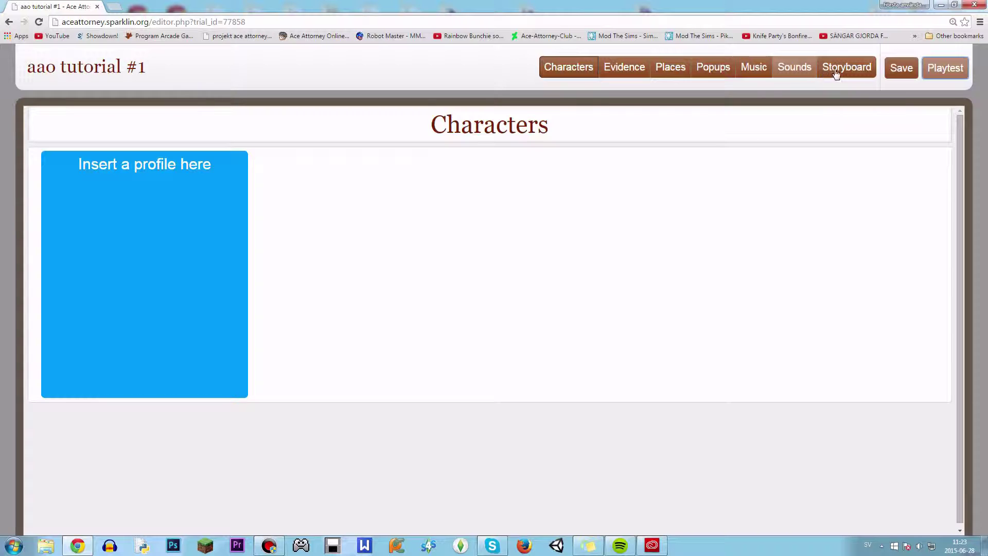
left_click(839, 70)
left_click(863, 151)
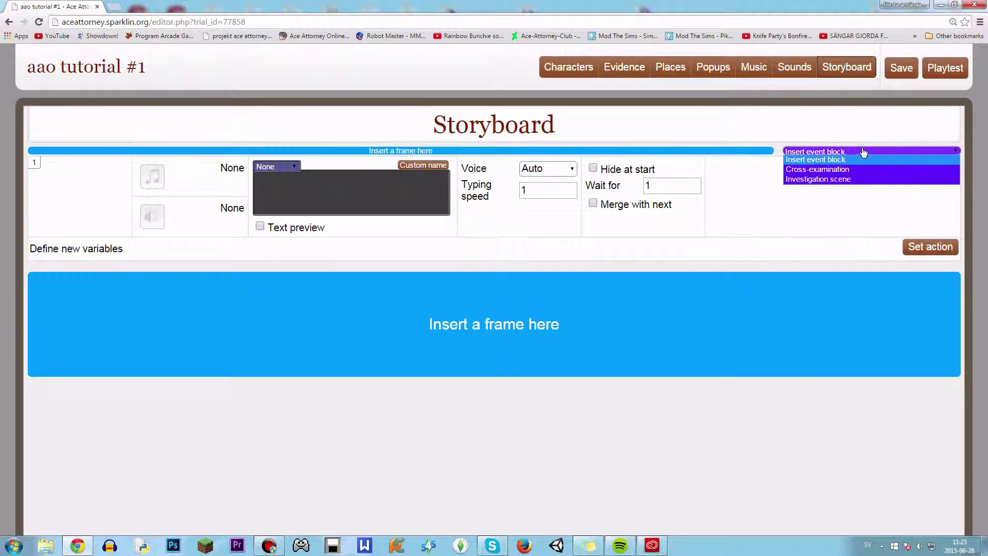
left_click(857, 179)
left_click(932, 394)
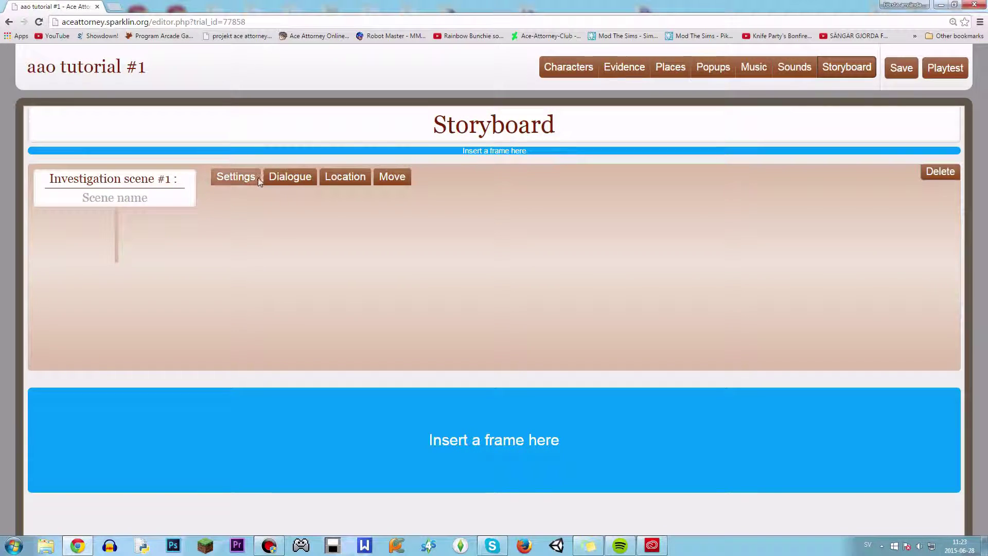
left_click(257, 178)
- Set the scene's main dialogue frame place to April's hotel room
left_click(290, 176)
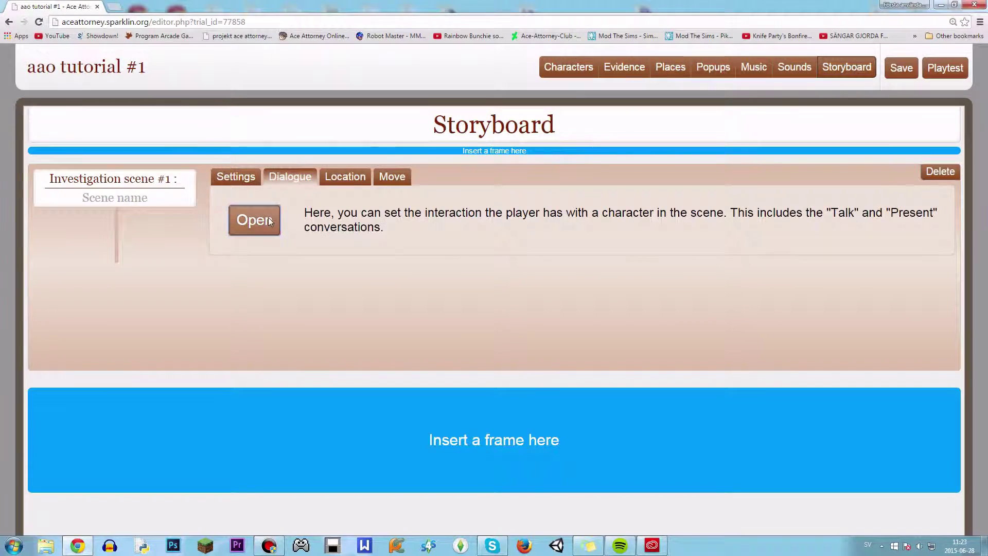
left_click(269, 221)
left_click(269, 292)
left_click(490, 441)
left_click(510, 392)
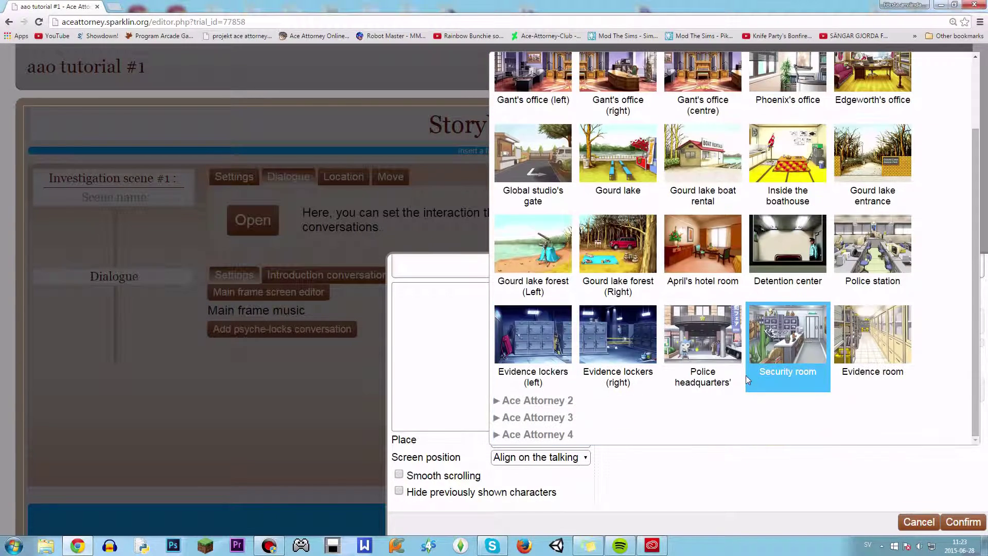
left_click(703, 252)
left_click(670, 323)
left_click(723, 395)
left_click(960, 522)
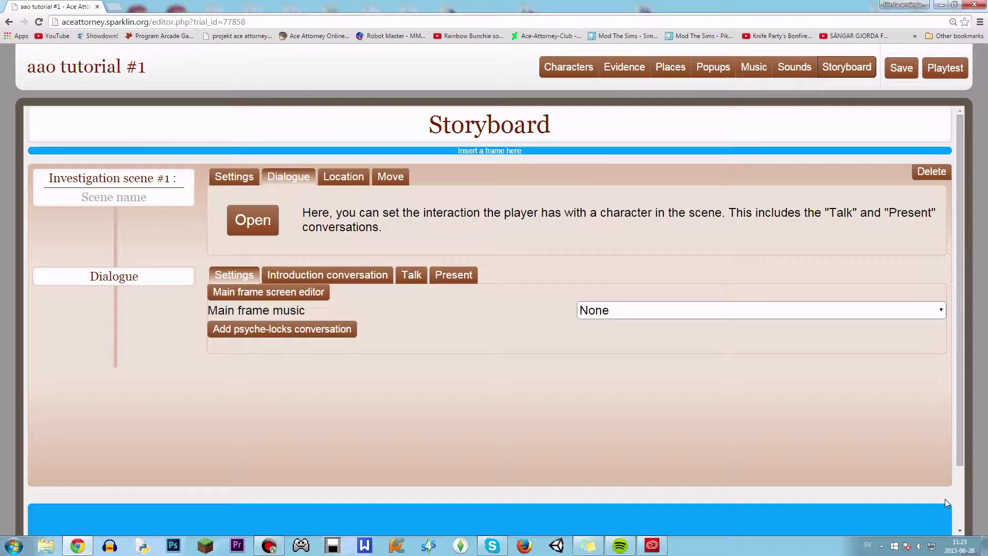
- Add a character profile based on Winston Payne (old)
left_click(561, 77)
left_click(146, 274)
left_click(211, 342)
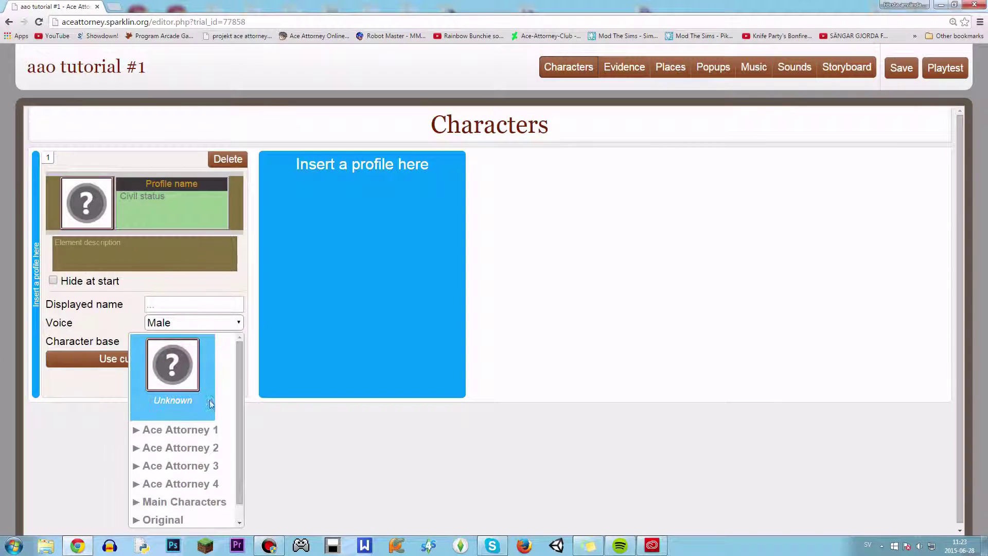
left_click(180, 501)
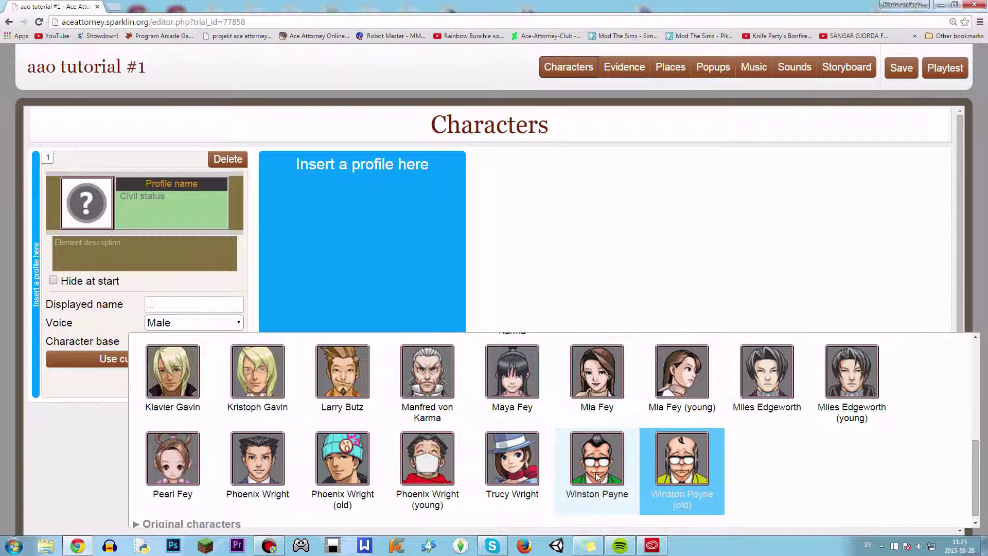
left_click(682, 458)
- Make the main frame show the new character with sprite Boulay_2 in April's hotel room
left_click(847, 66)
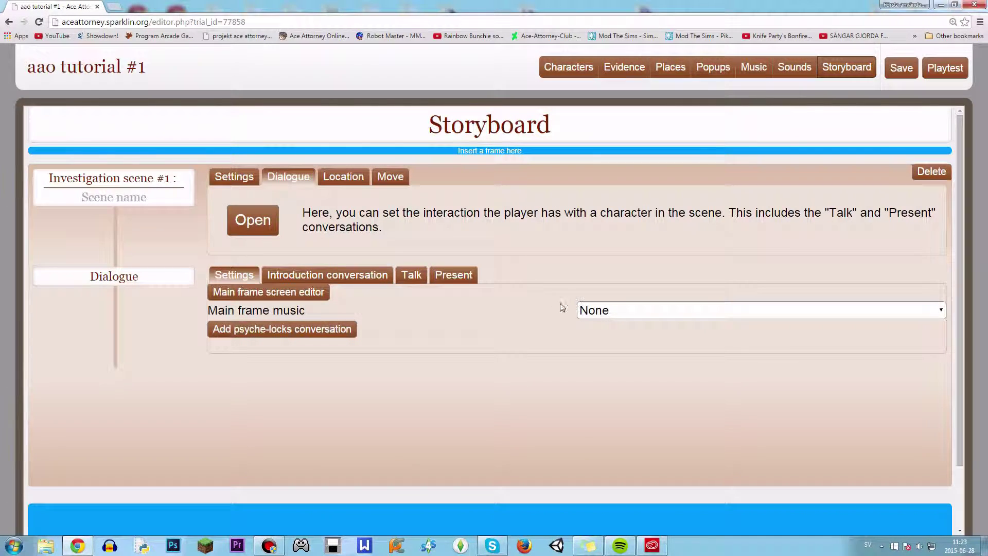
left_click(268, 292)
left_click(806, 321)
left_click(803, 348)
left_click(806, 321)
left_click(823, 360)
left_click(850, 351)
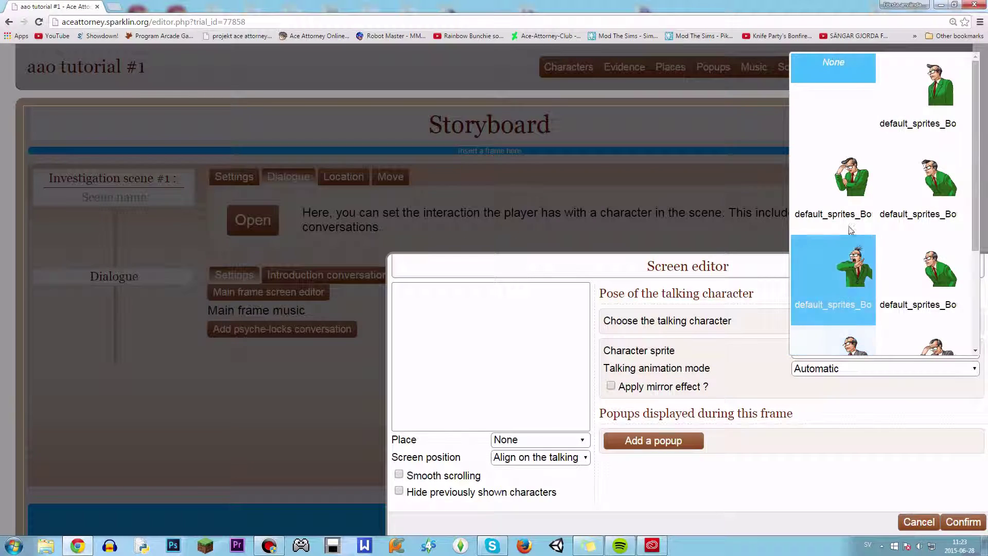
left_click(849, 178)
left_click(508, 443)
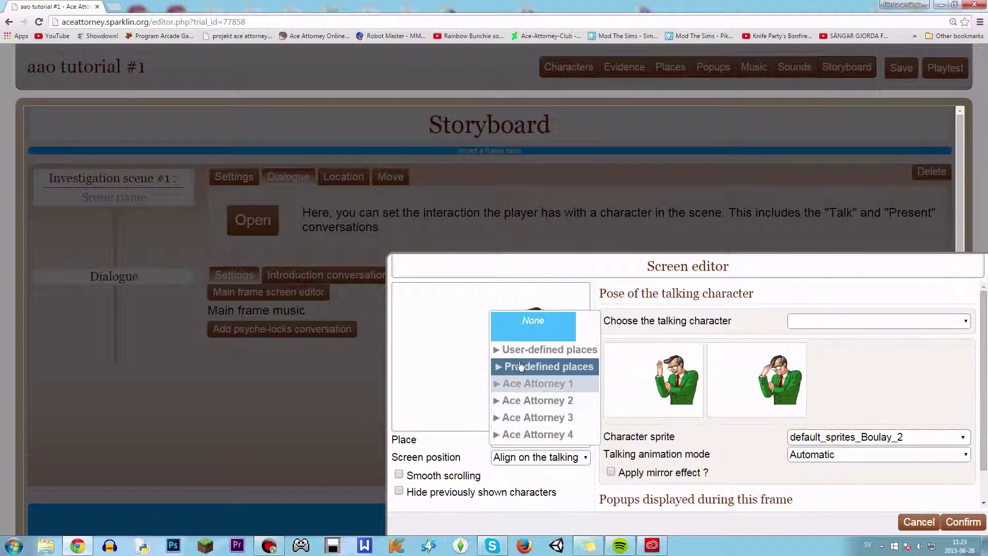
left_click(536, 384)
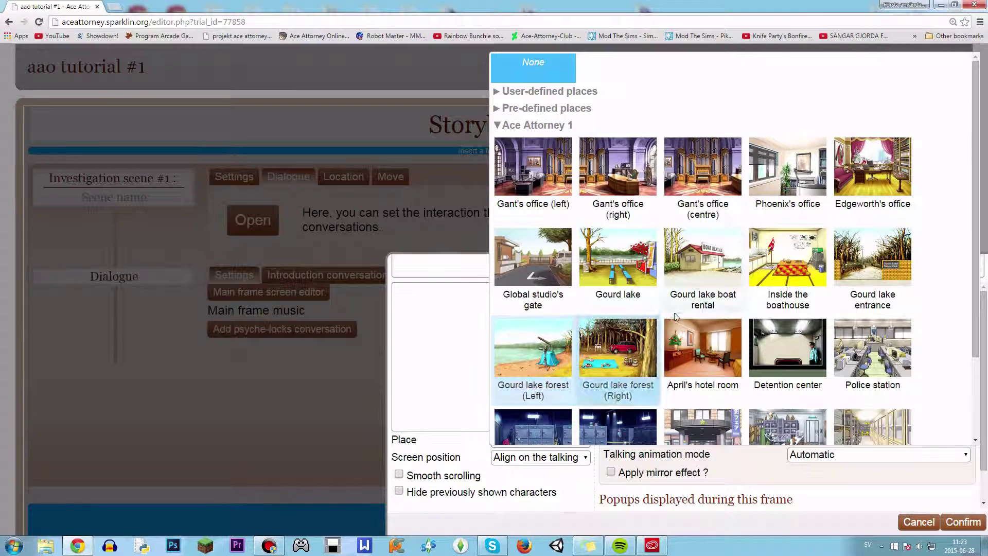
left_click(697, 361)
left_click(958, 522)
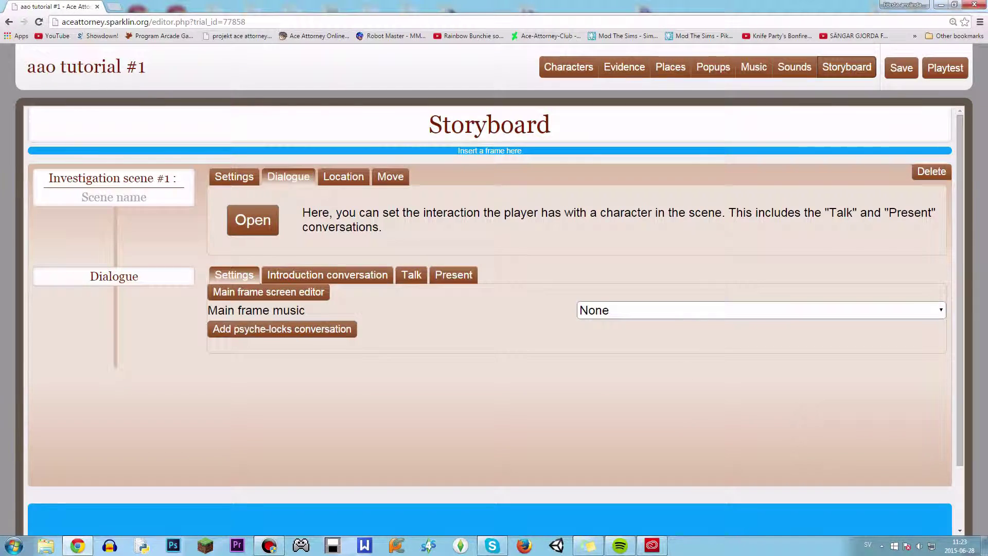
- Leave the main frame without music and add a talk topic titled 'Talk' with a frame
left_click(662, 312)
left_click(480, 370)
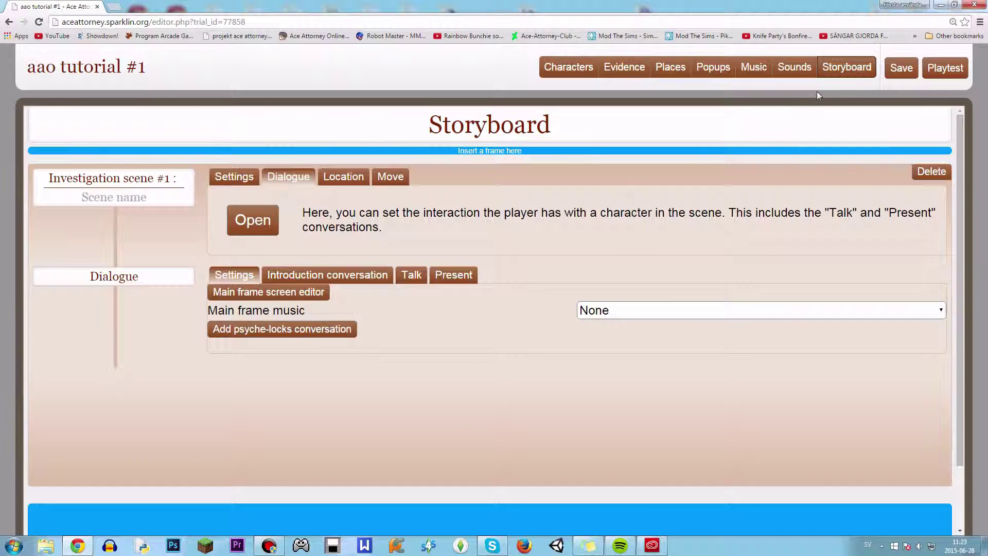
left_click(234, 275)
left_click(412, 275)
left_click(269, 316)
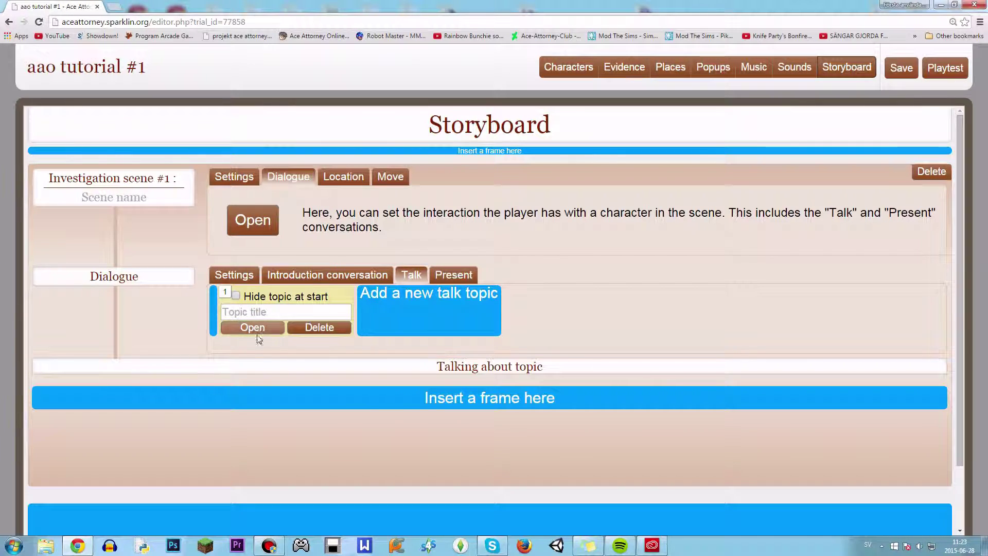
left_click(245, 401)
left_click(286, 312)
type("Taö")
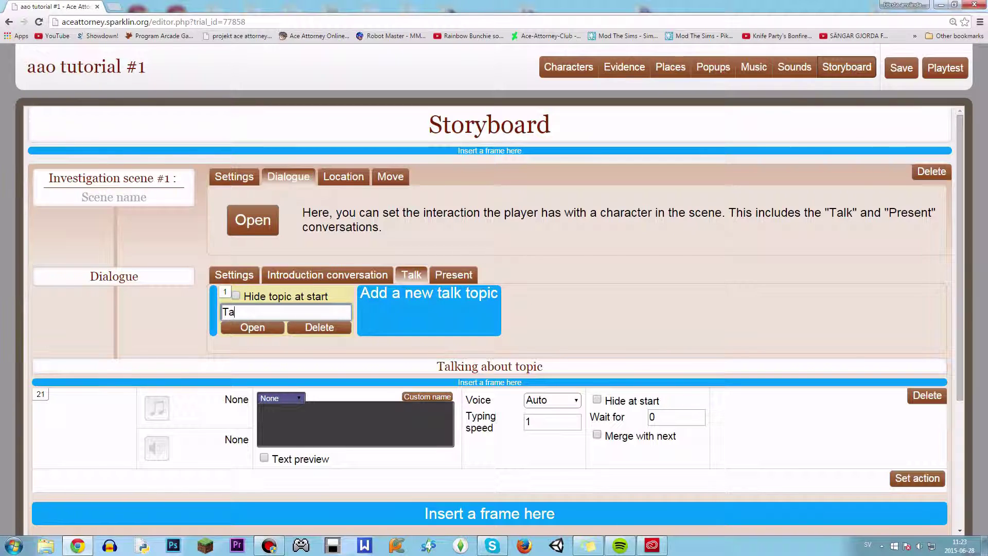
- Give the topic's frame the text 'Conversation', speaker None and voice None
left_click(286, 418)
left_click(288, 400)
left_click(289, 420)
left_click(289, 418)
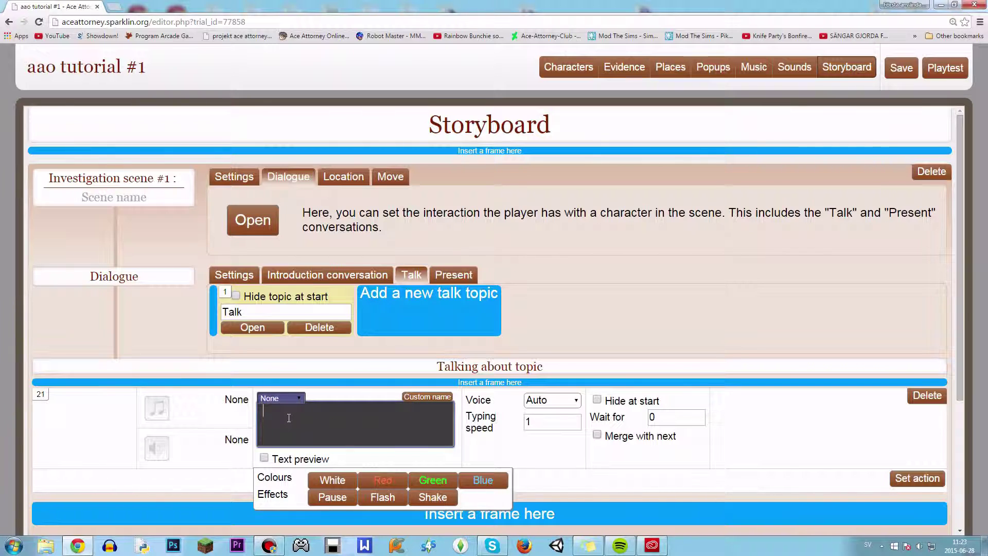
type("Conversation")
left_click(567, 405)
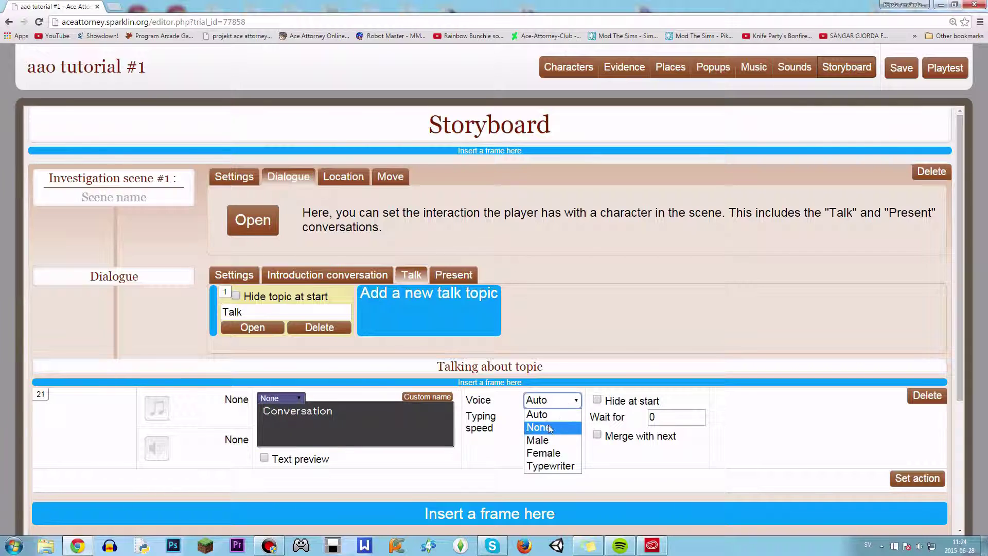
left_click(543, 428)
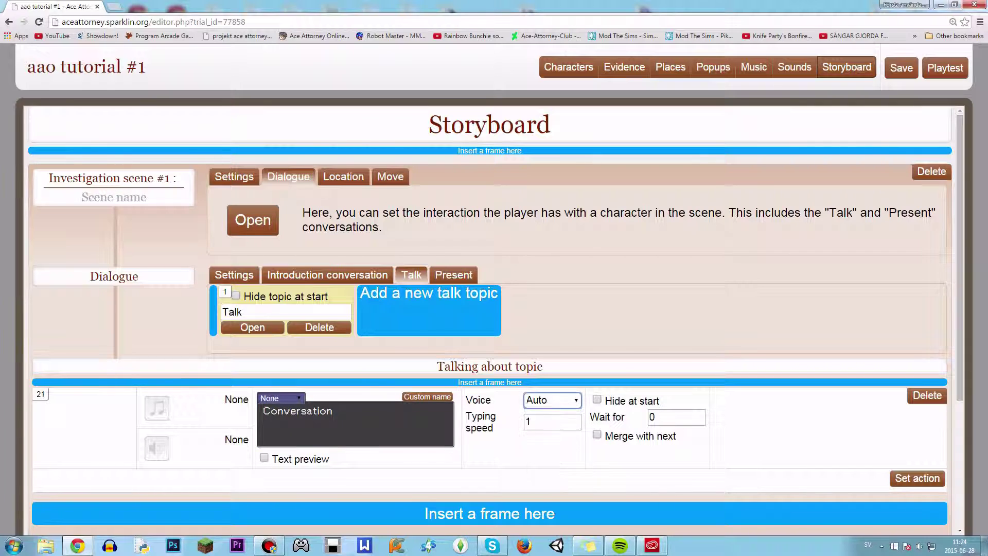
- Set the frame's action to define variable test with value 1
left_click(913, 478)
left_click(725, 290)
key("End")
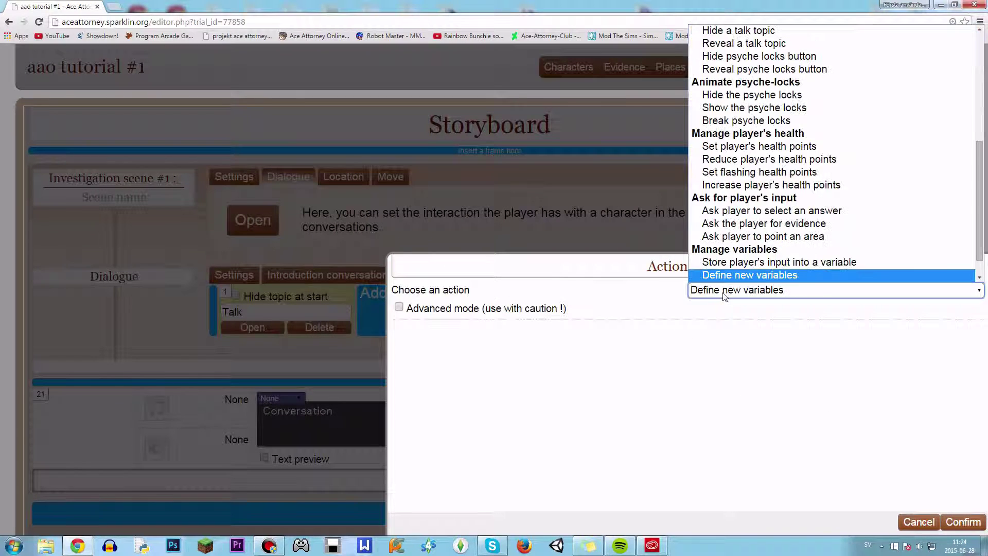
key("Return")
key("Tab")
type("test")
key("Tab")
type("1")
left_click(963, 523)
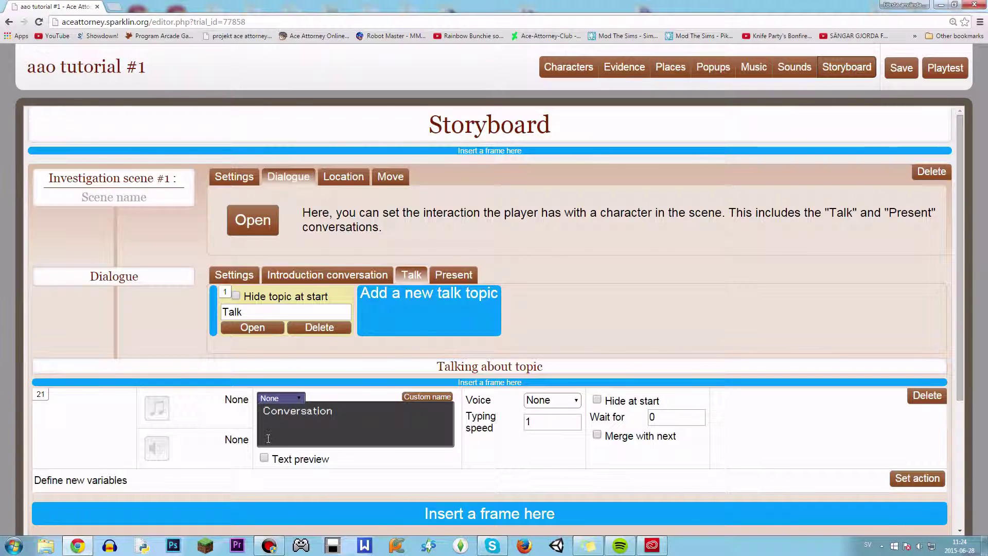
left_click(244, 328)
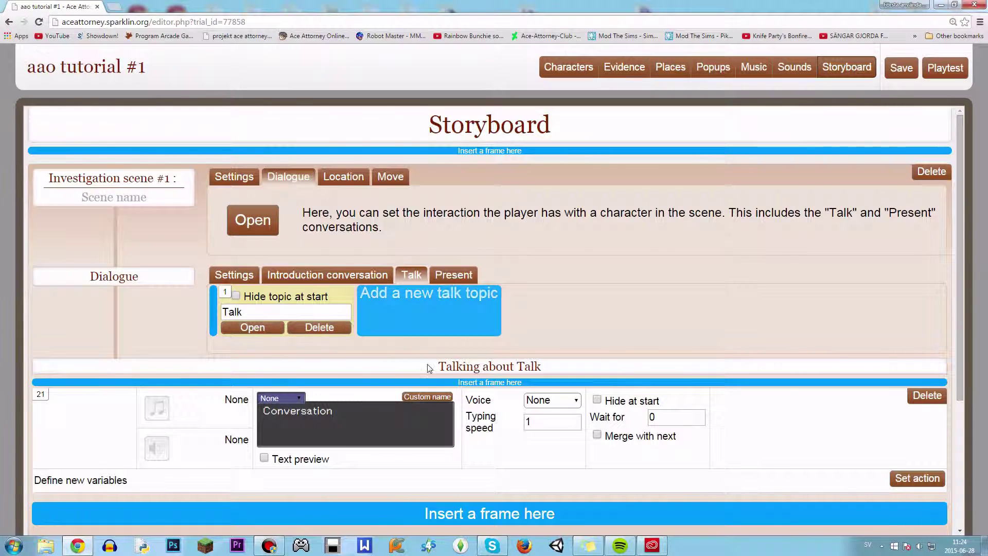
- Look through the scene's tabs and open the Location section's examine conversations
left_click_drag(388, 179, 380, 179)
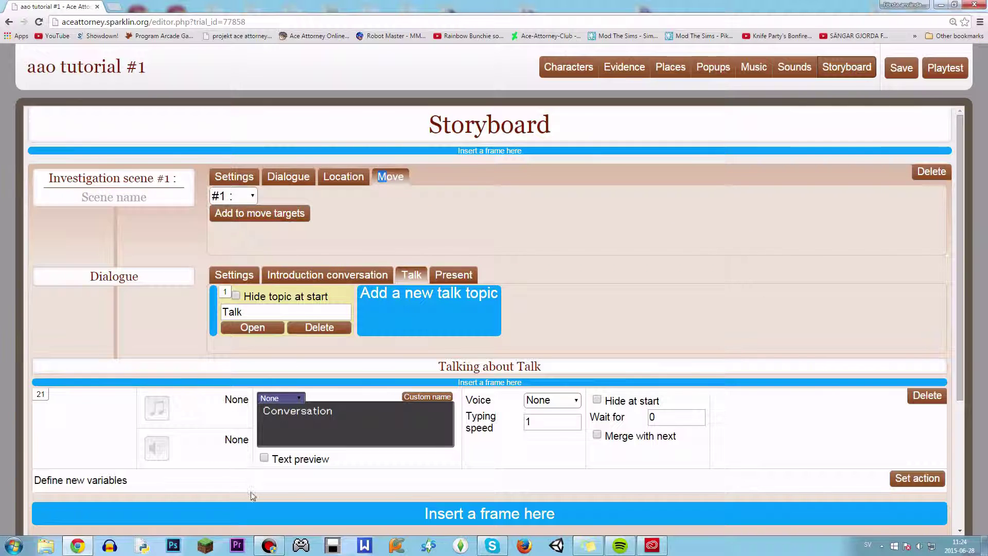
left_click(309, 275)
left_click(239, 274)
left_click(268, 274)
left_click(343, 178)
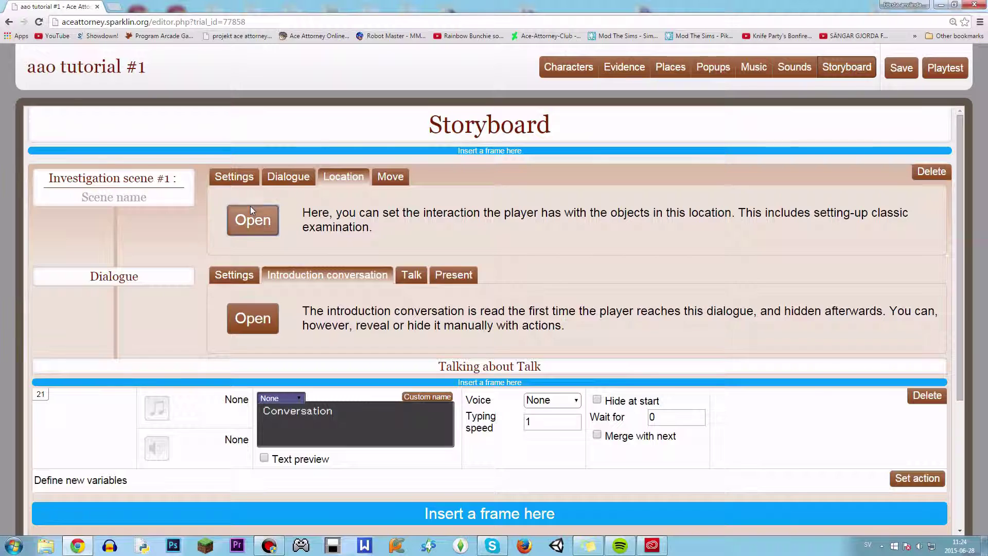
left_click(251, 216)
left_click(289, 275)
left_click(257, 325)
- Set the location's place to examine to April's hotel room and return to the Examine list
left_click(235, 275)
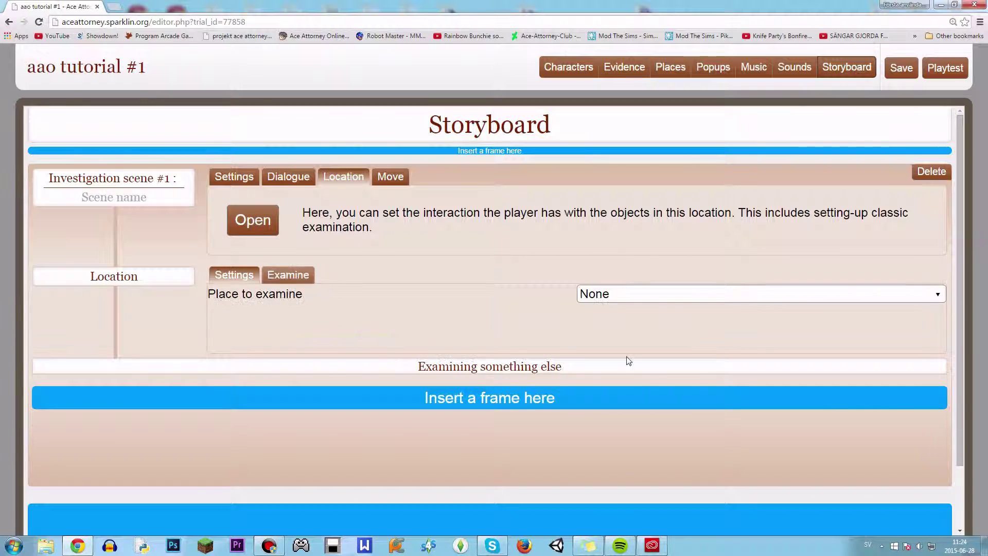
left_click(621, 296)
left_click(618, 325)
left_click(594, 376)
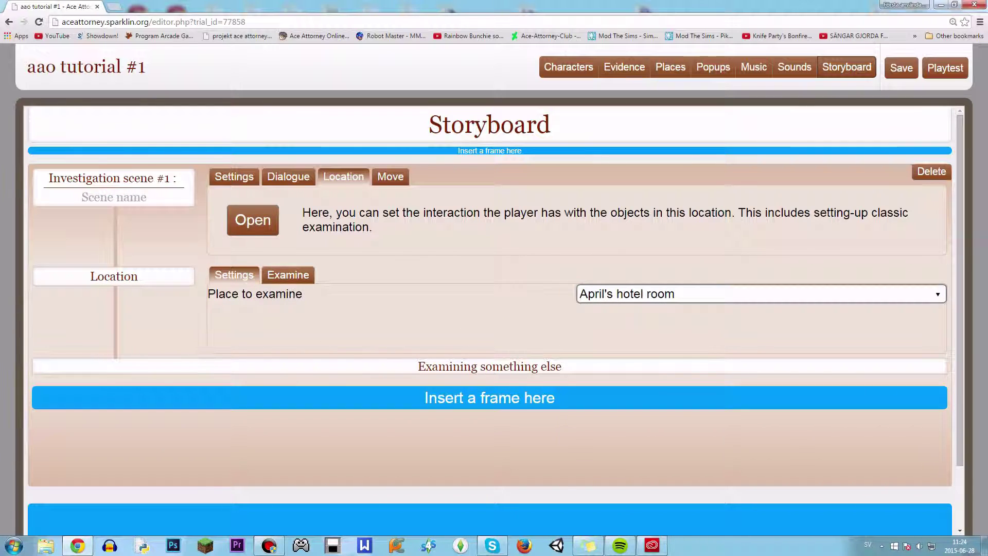
left_click(300, 276)
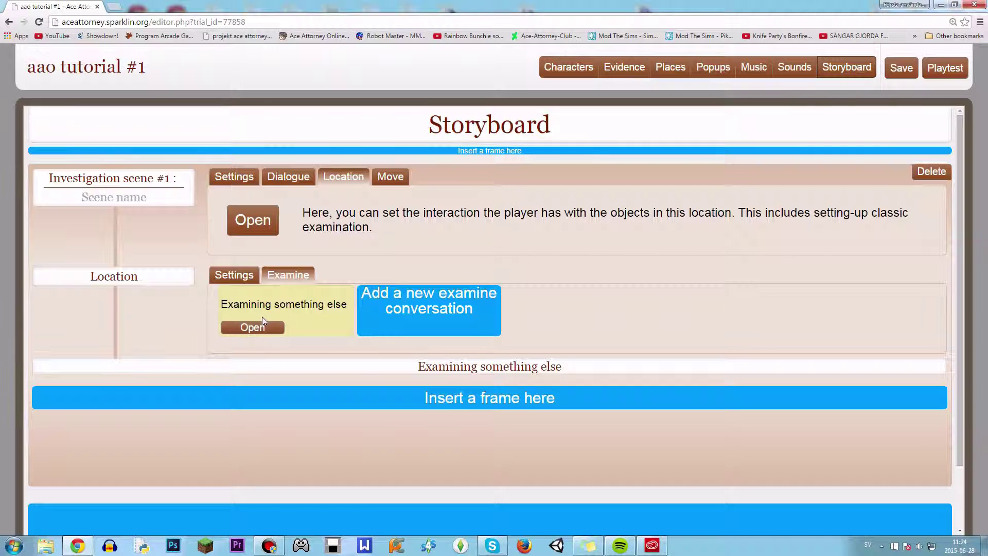
- Add an examine conversation with a polygon area drawn around the chair
left_click(420, 301)
left_click(474, 310)
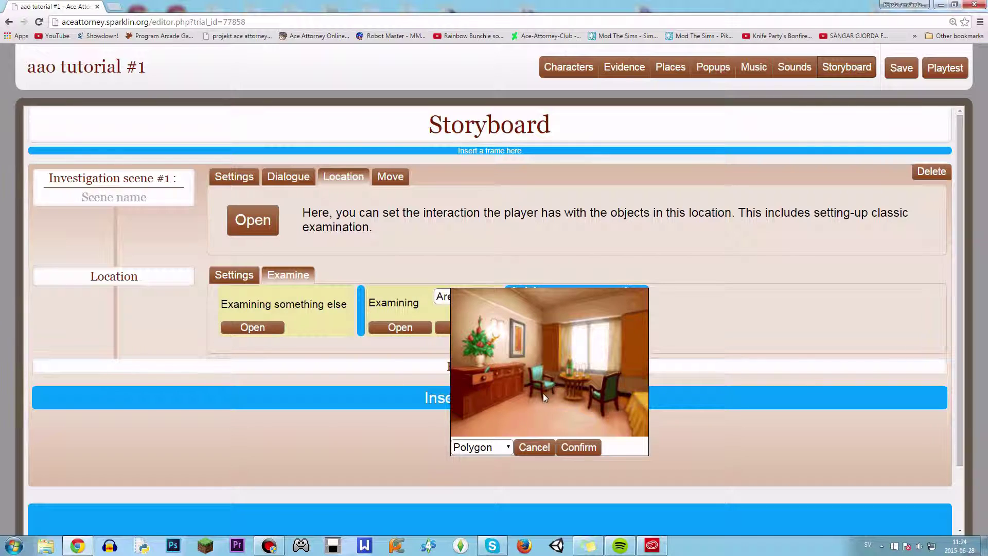
left_click(528, 395)
left_click(556, 380)
left_click(566, 447)
- Insert a frame into the examine conversation and bring up its list of actions
left_click(413, 387)
scroll(517, 341, "down", 3)
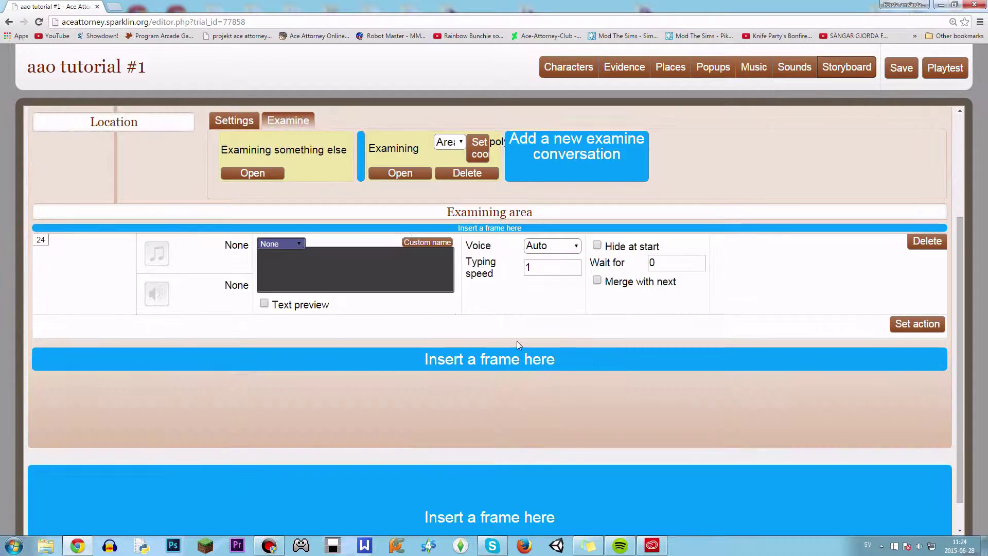
left_click(894, 323)
left_click(743, 288)
scroll(747, 242, "down", 4)
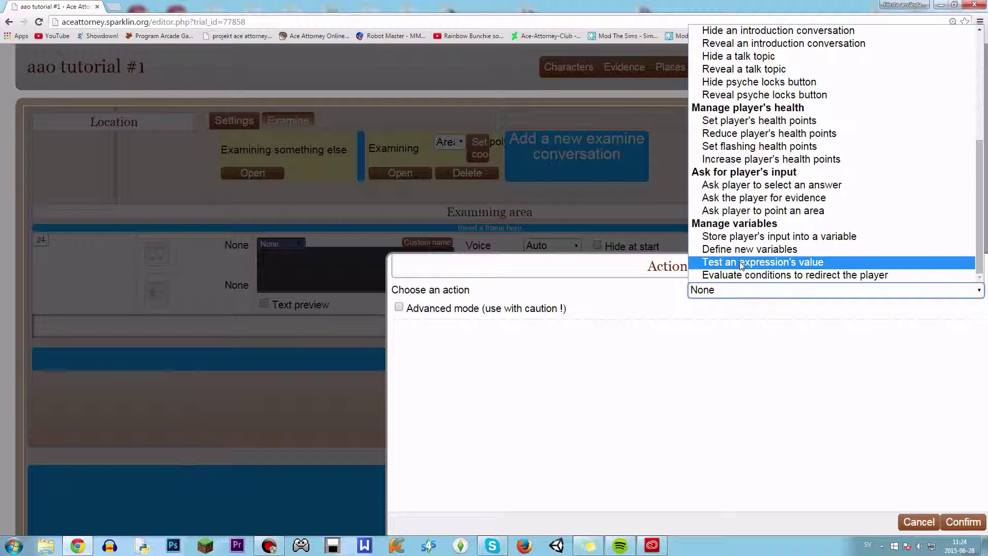